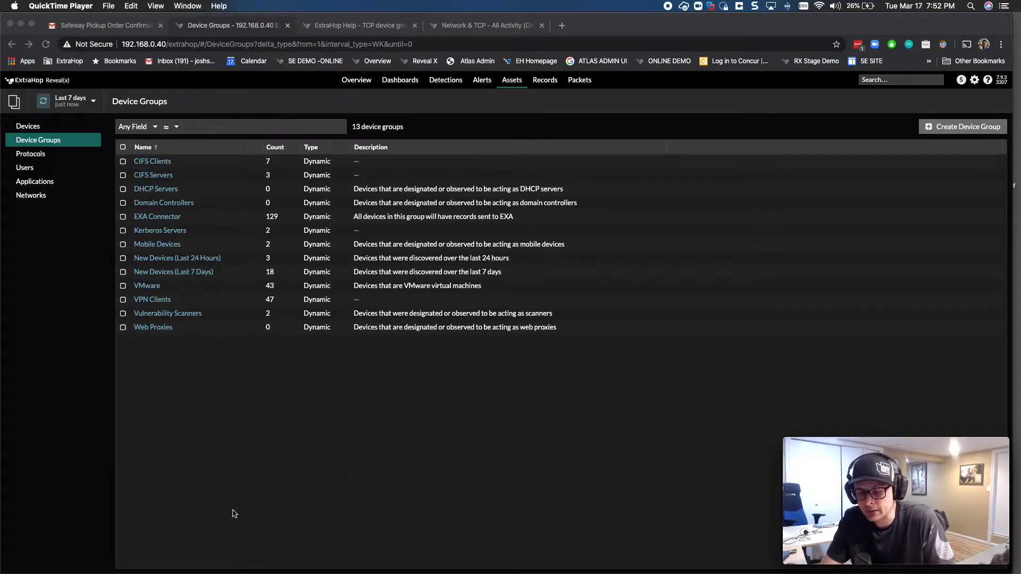
Open the VPN Clients device group and review its throughput, top protocols and alerts for the last 7 days
{"action": "left_click", "coordinate": [158, 302]}
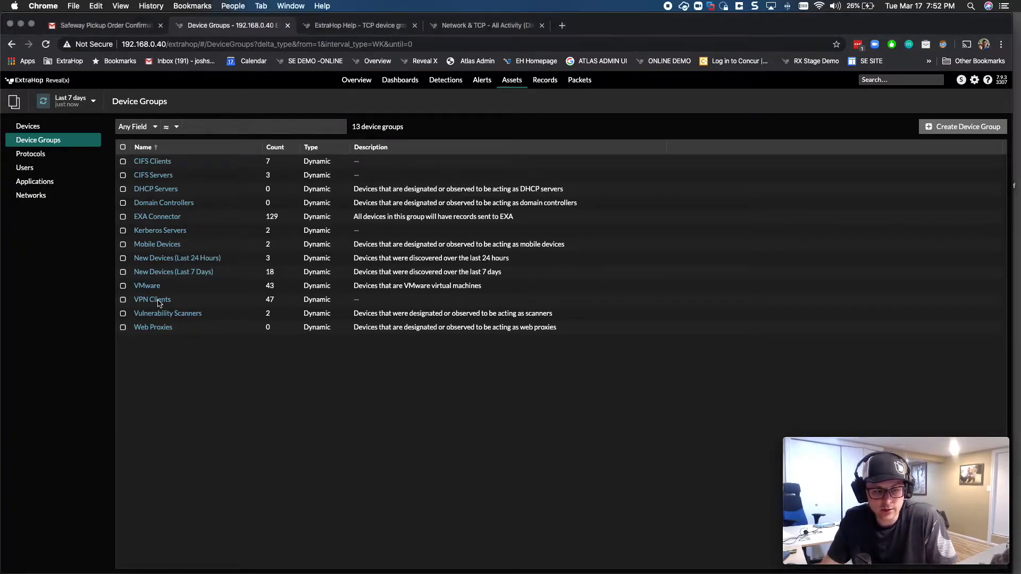
{"action": "left_click", "coordinate": [158, 302]}
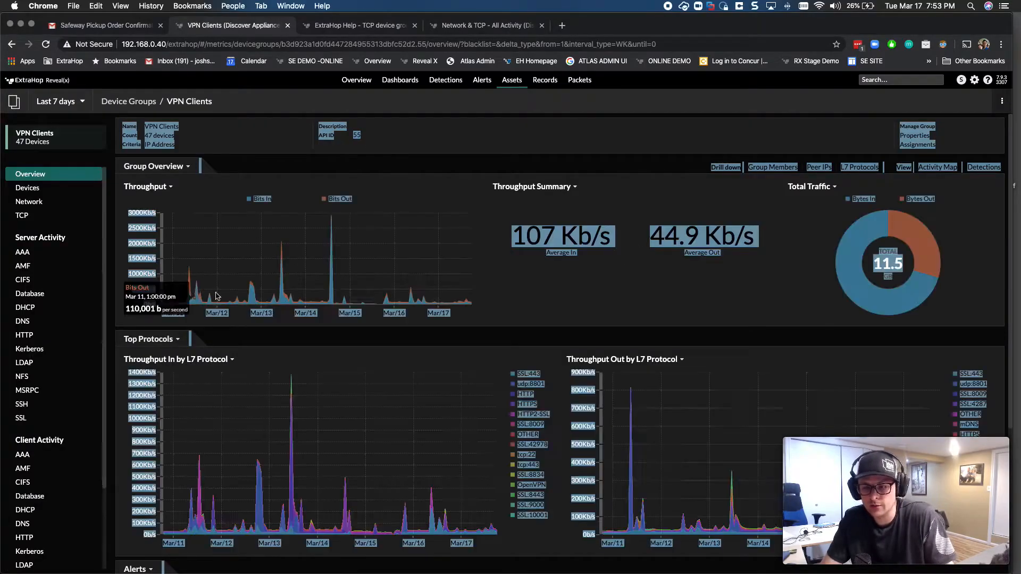
{"action": "left_click", "coordinate": [691, 268]}
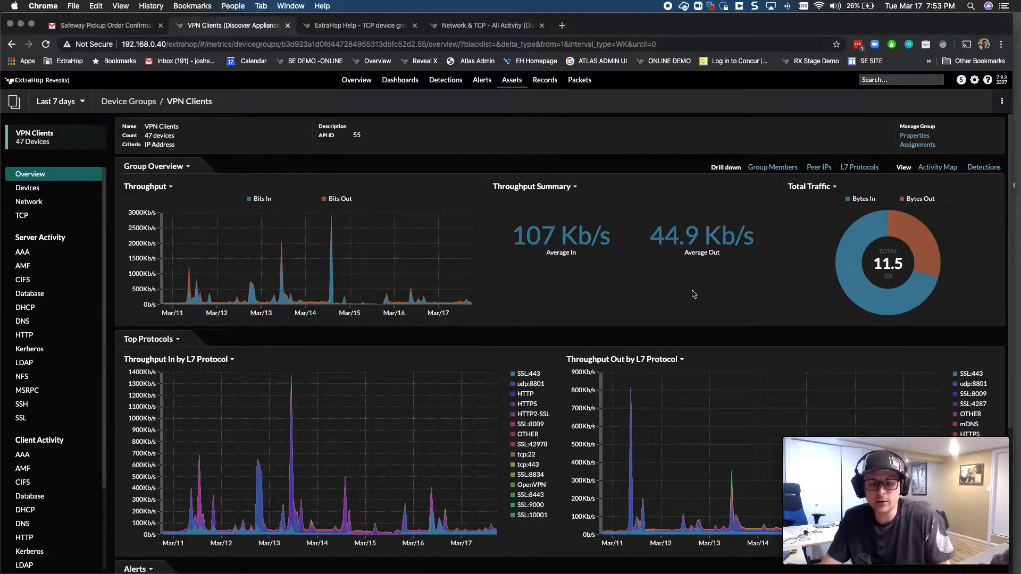
{"action": "scroll", "coordinate": [693, 294], "scroll_direction": "down", "scroll_amount": 4}
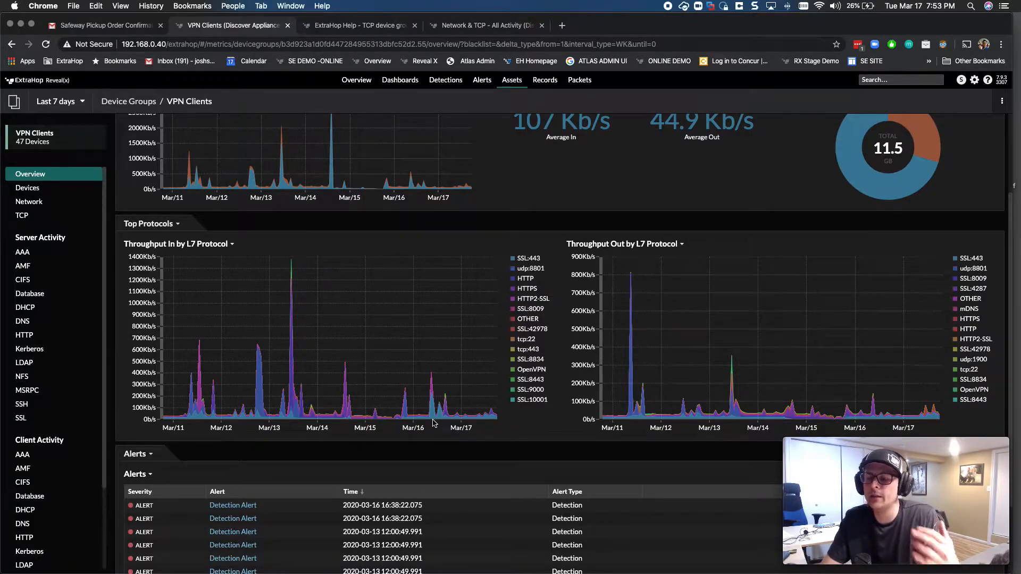
{"action": "scroll", "coordinate": [435, 423], "scroll_direction": "down", "scroll_amount": 3}
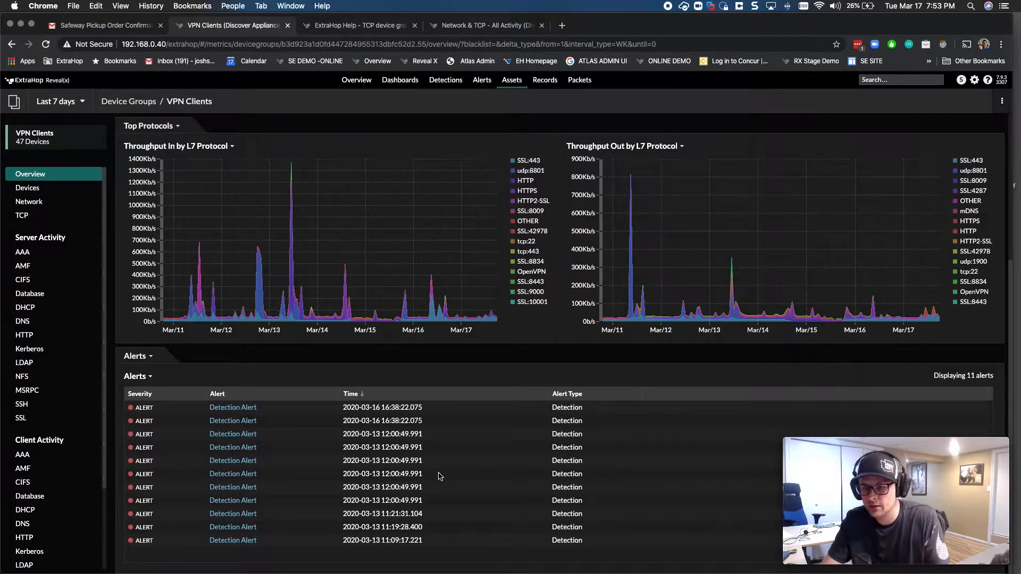
Open the VPN Clients group's TCP metrics and read the help definitions for TCP Connections, TCP In and TCP Out
{"action": "left_click", "coordinate": [43, 221]}
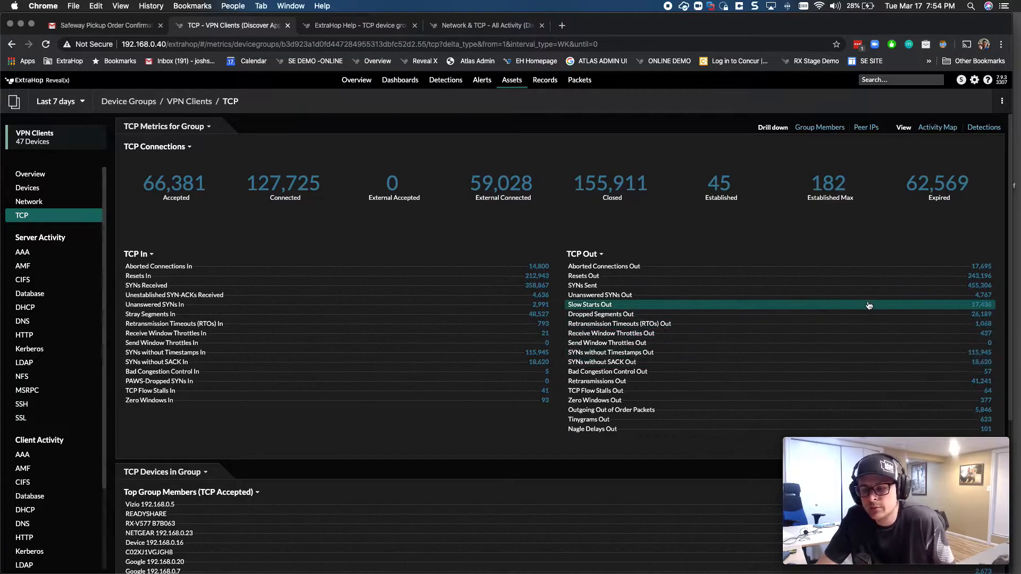
{"action": "left_click", "coordinate": [987, 80]}
{"action": "scroll", "coordinate": [668, 219], "scroll_direction": "down", "scroll_amount": 5}
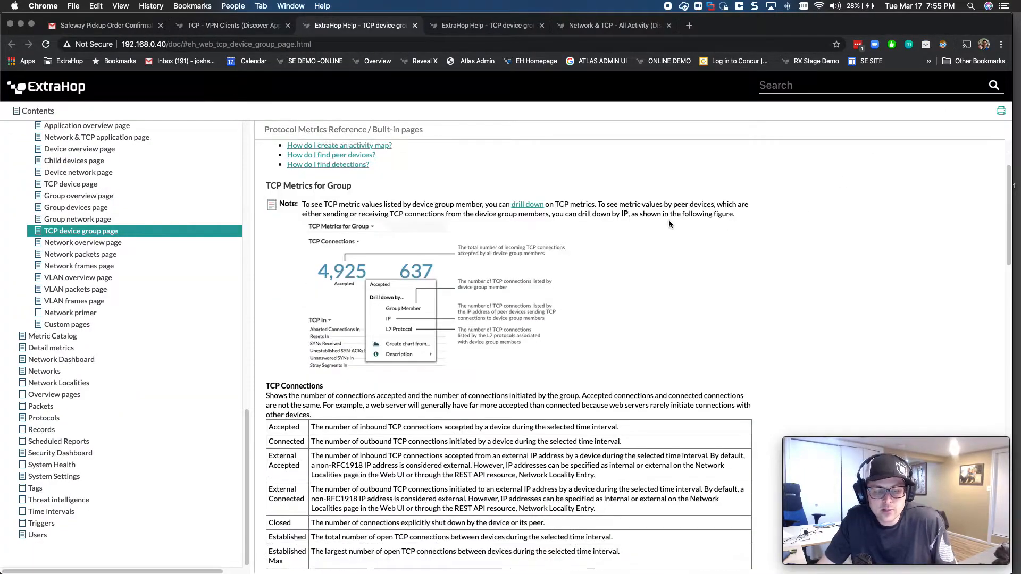
{"action": "scroll", "coordinate": [671, 226], "scroll_direction": "down", "scroll_amount": 5}
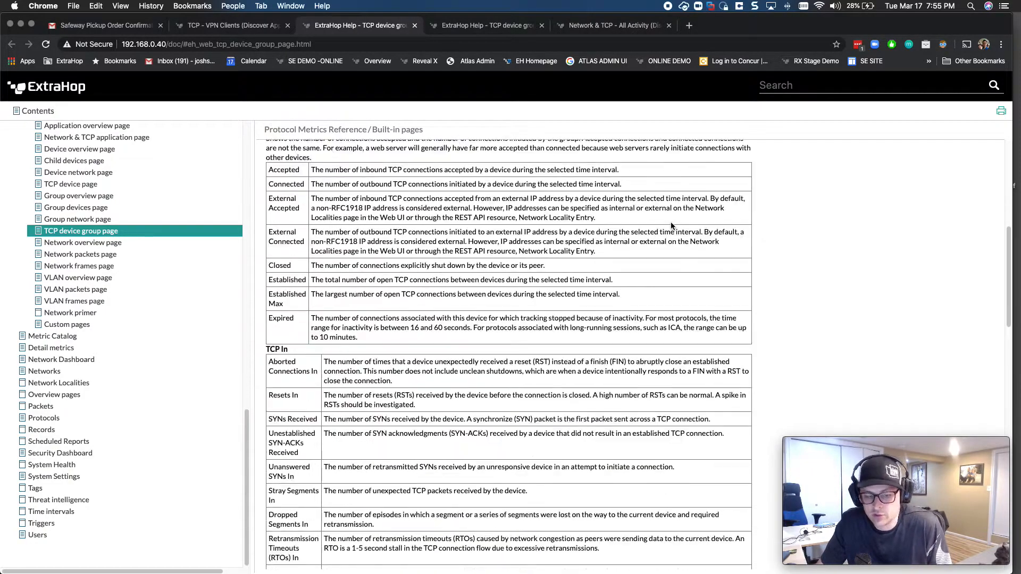
{"action": "scroll", "coordinate": [654, 260], "scroll_direction": "down", "scroll_amount": 3}
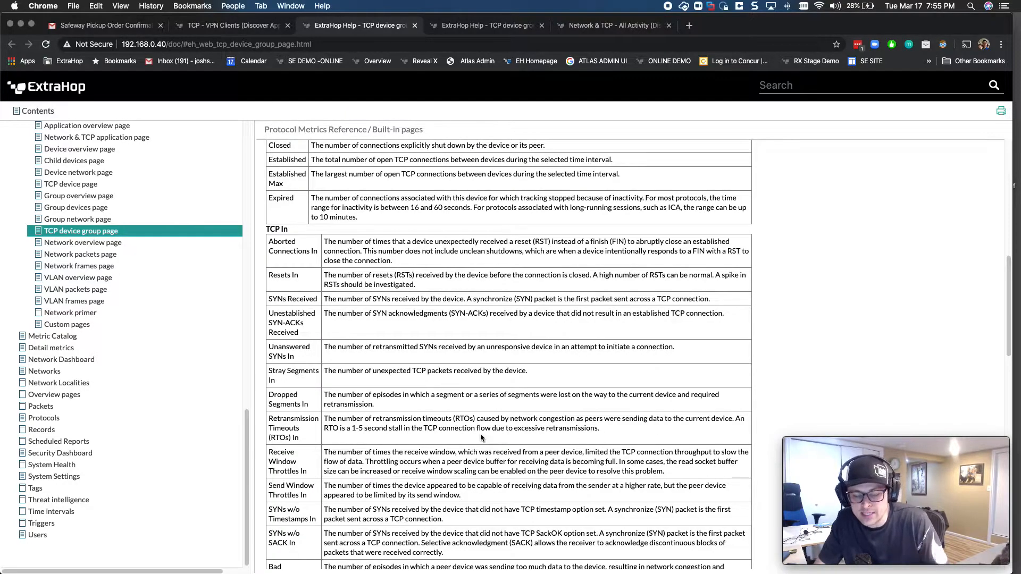
{"action": "scroll", "coordinate": [481, 434], "scroll_direction": "down", "scroll_amount": 6}
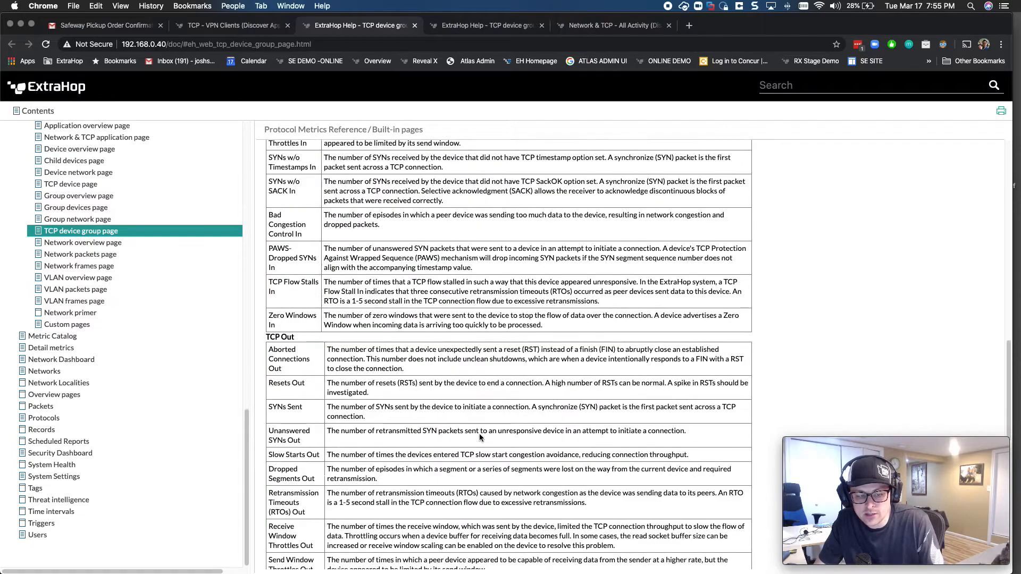
{"action": "scroll", "coordinate": [481, 437], "scroll_direction": "down", "scroll_amount": 1}
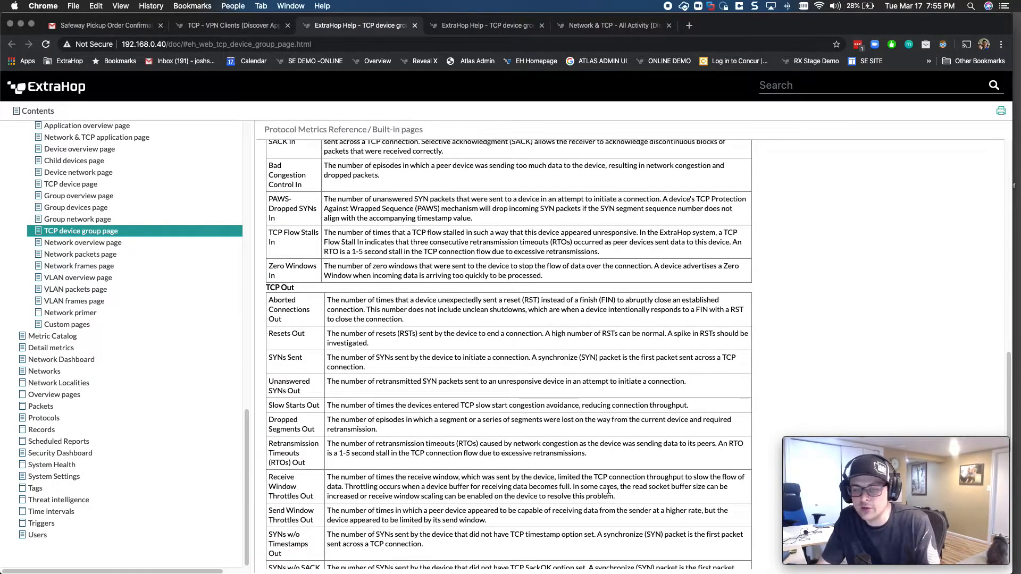
Return to the VPN Clients TCP metrics and drill down on Retransmission Timeouts (RTOs) Out by Group Member
{"action": "left_click", "coordinate": [494, 25]}
{"action": "left_click", "coordinate": [609, 27]}
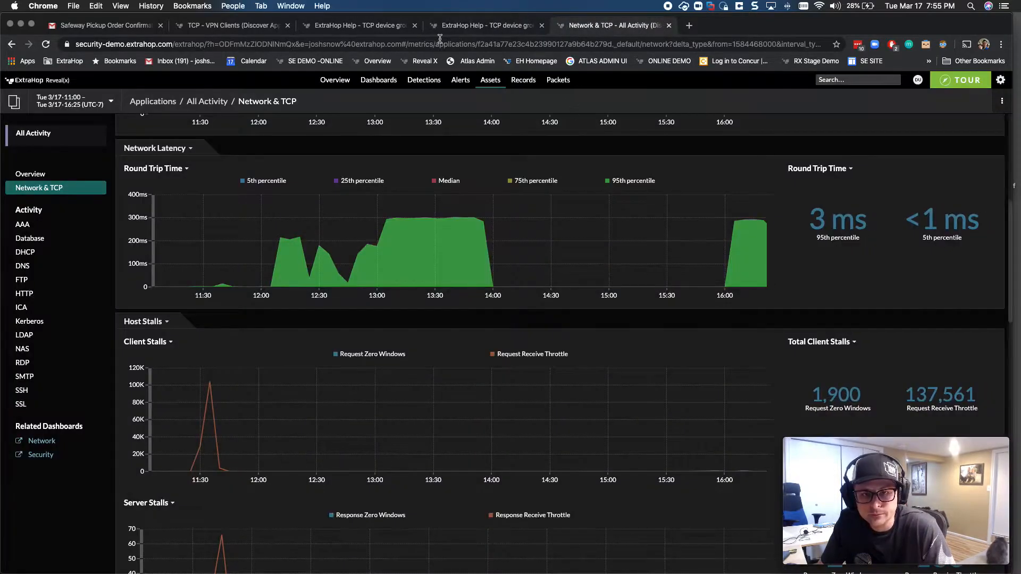
{"action": "left_click", "coordinate": [356, 27]}
{"action": "left_click", "coordinate": [239, 27]}
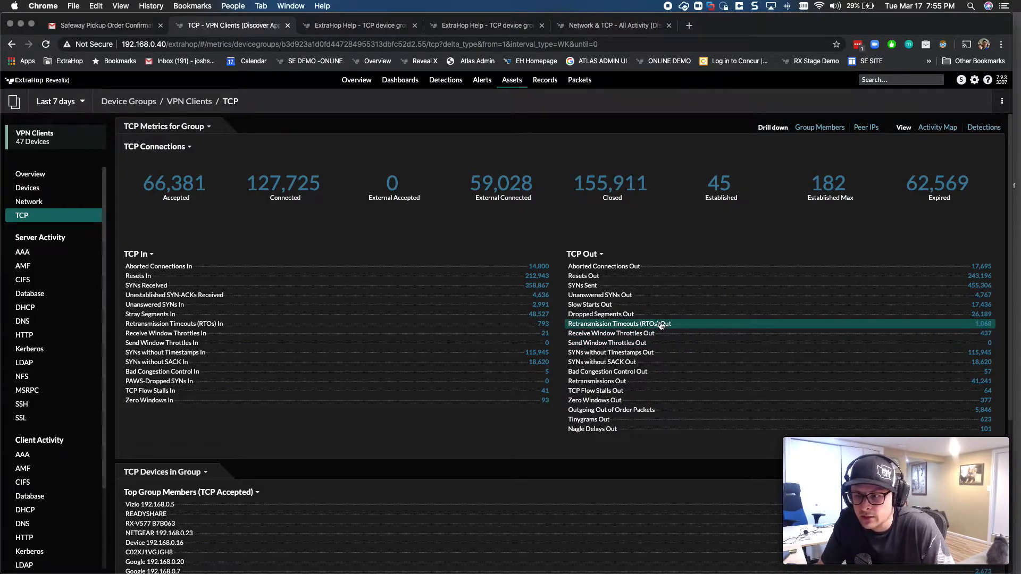
{"action": "left_click", "coordinate": [947, 324]}
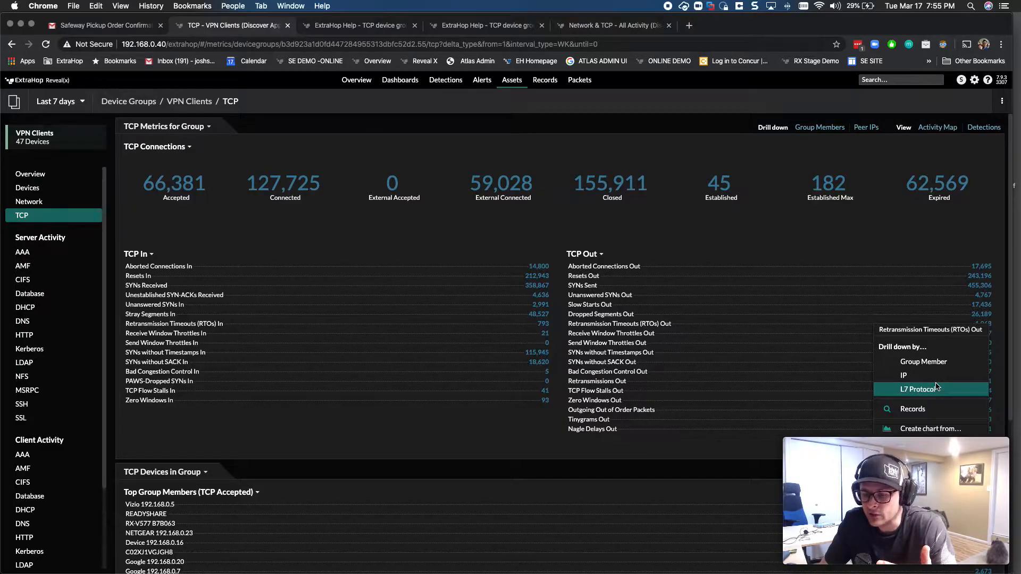
{"action": "left_click", "coordinate": [930, 363]}
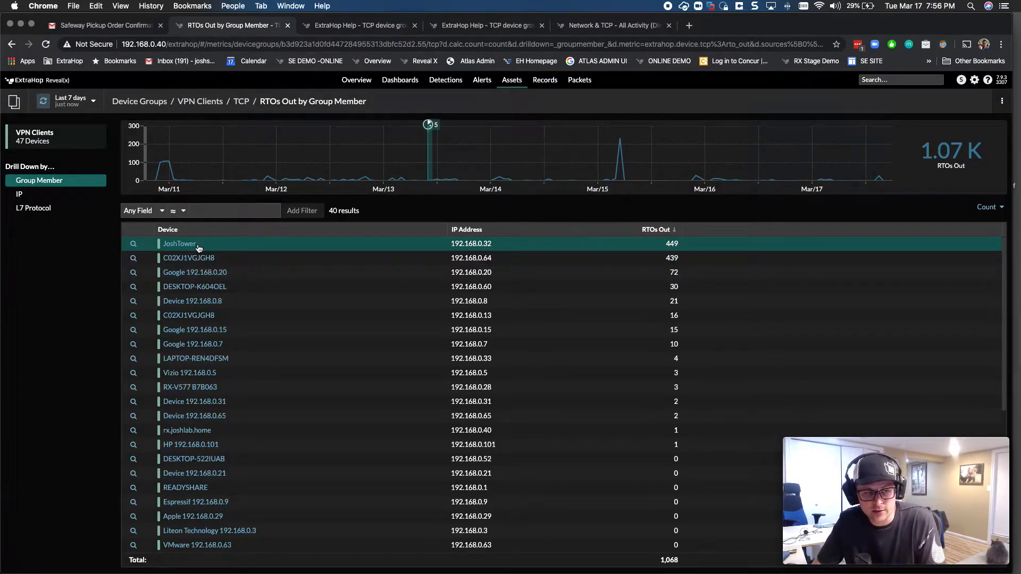
Compare the group's RTOs Out by L7 Protocol and by IP, finishing on the Group Member breakdown
{"action": "left_click", "coordinate": [51, 210]}
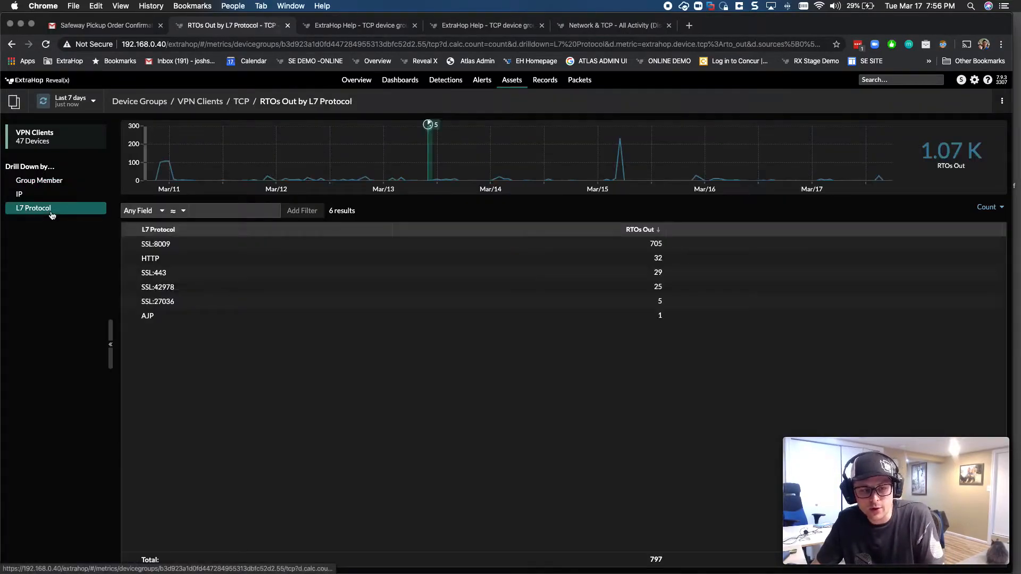
{"action": "left_click", "coordinate": [46, 198]}
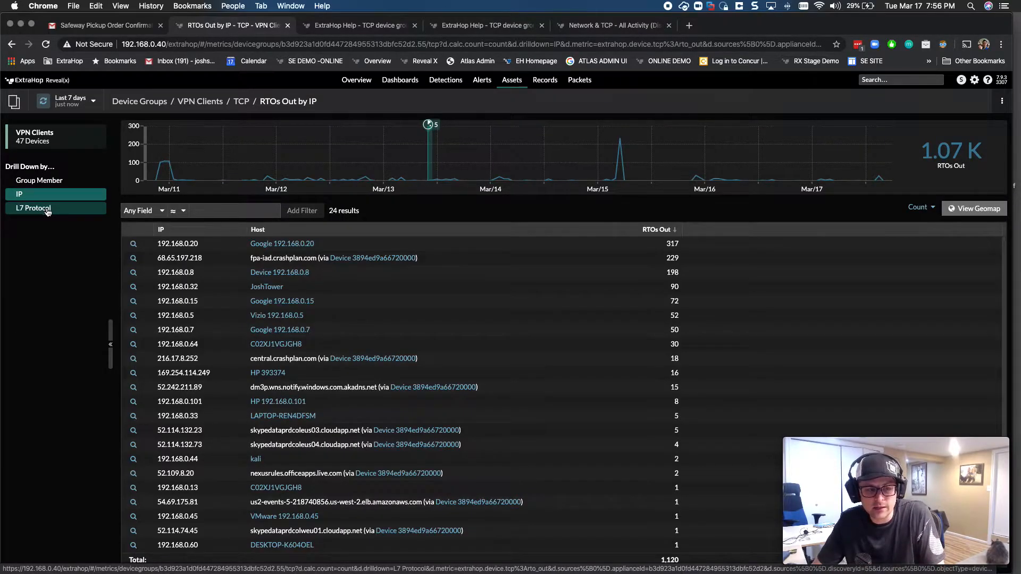
{"action": "left_click", "coordinate": [47, 211]}
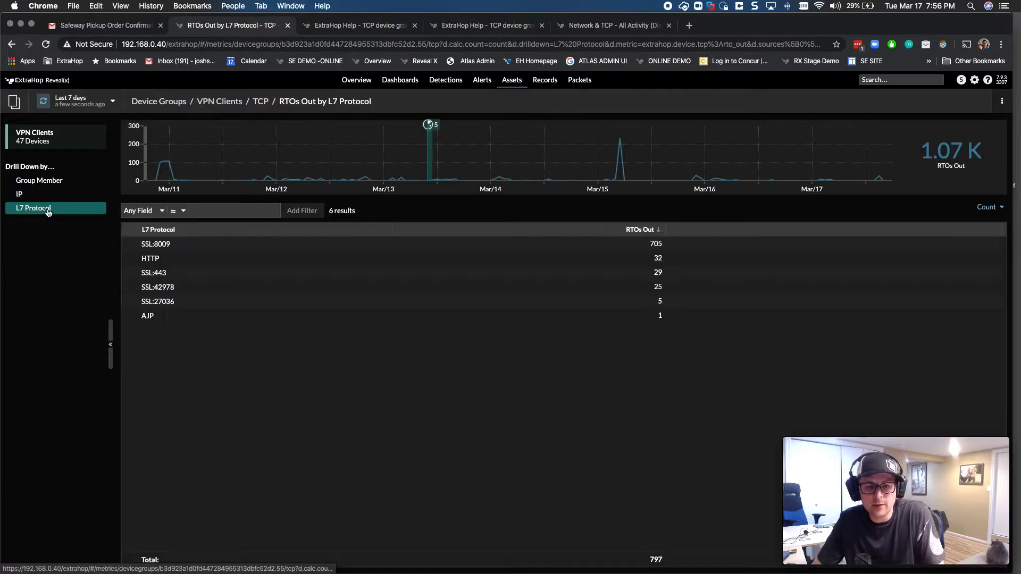
{"action": "left_click", "coordinate": [61, 189]}
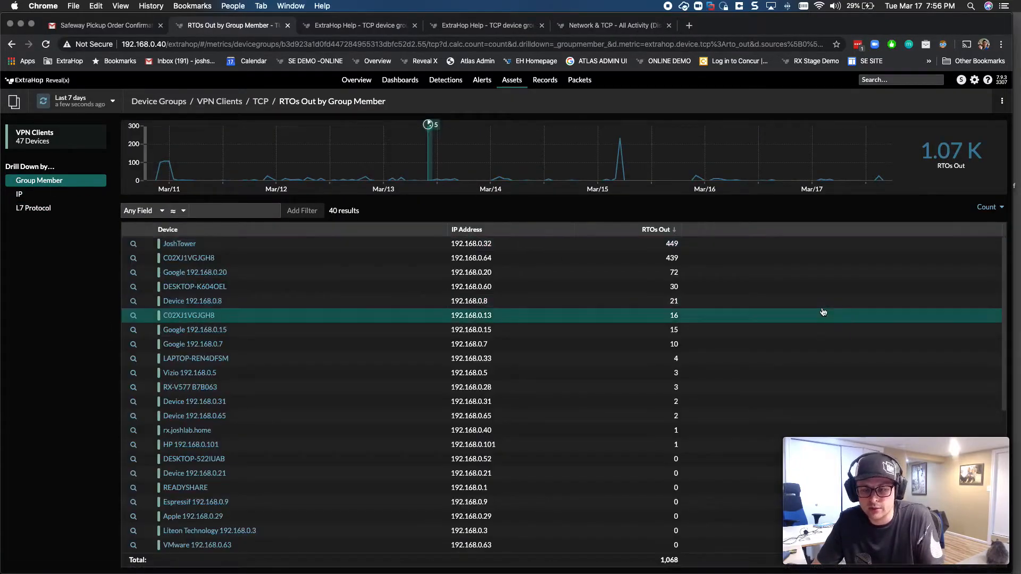
Open the TCP page of the device at 192.168.0.32 and review its connections and round trip time
{"action": "left_click", "coordinate": [189, 243]}
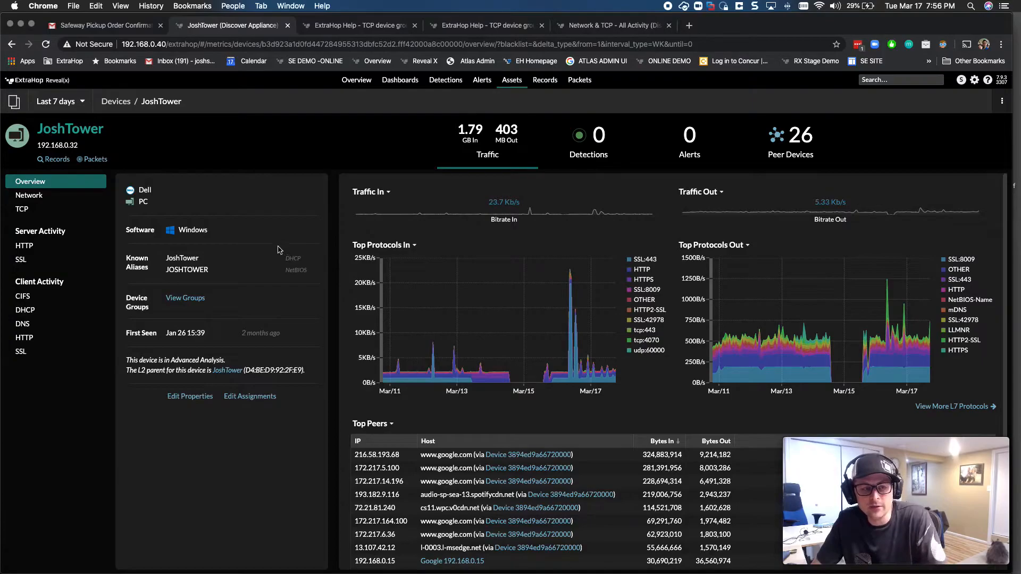
{"action": "left_click", "coordinate": [19, 211]}
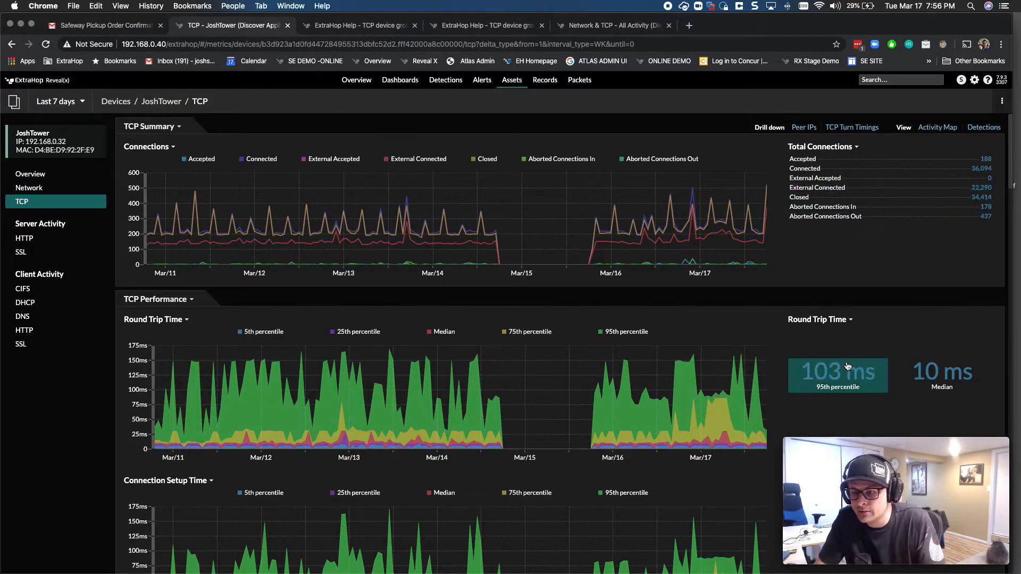
{"action": "scroll", "coordinate": [949, 274], "scroll_direction": "down", "scroll_amount": 2}
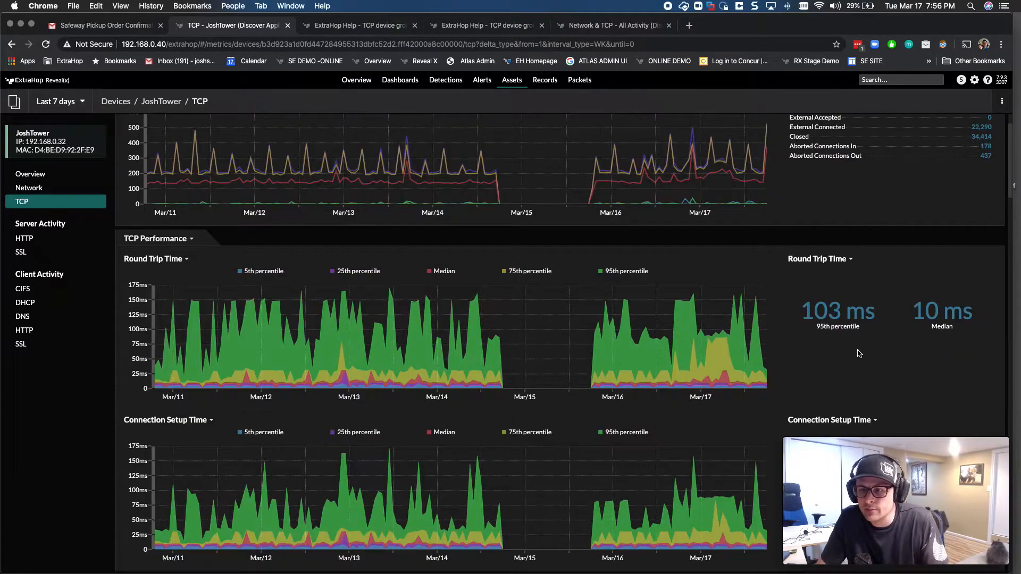
{"action": "scroll", "coordinate": [910, 276], "scroll_direction": "up", "scroll_amount": 2}
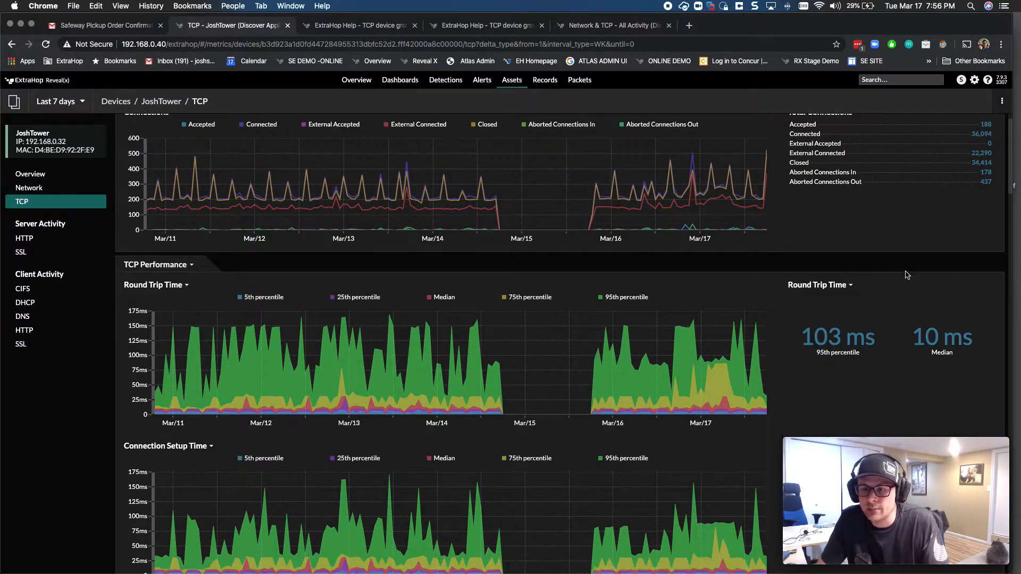
Drill down on the device's Network Congestion RTOs Out by IP, and switch the breakdown to L7 Protocol
{"action": "scroll", "coordinate": [900, 234], "scroll_direction": "down", "scroll_amount": 20}
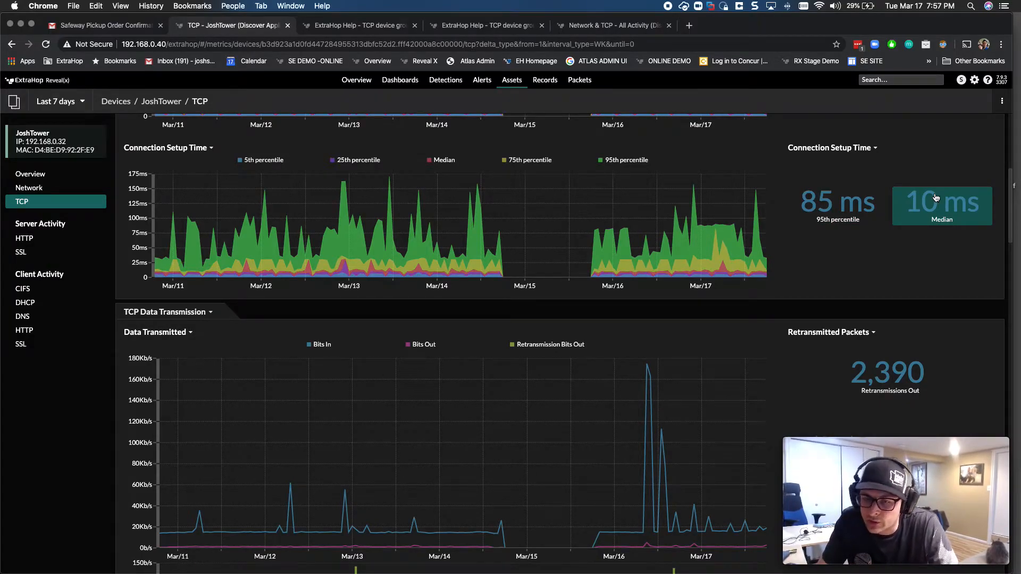
{"action": "scroll", "coordinate": [925, 297], "scroll_direction": "down", "scroll_amount": 5}
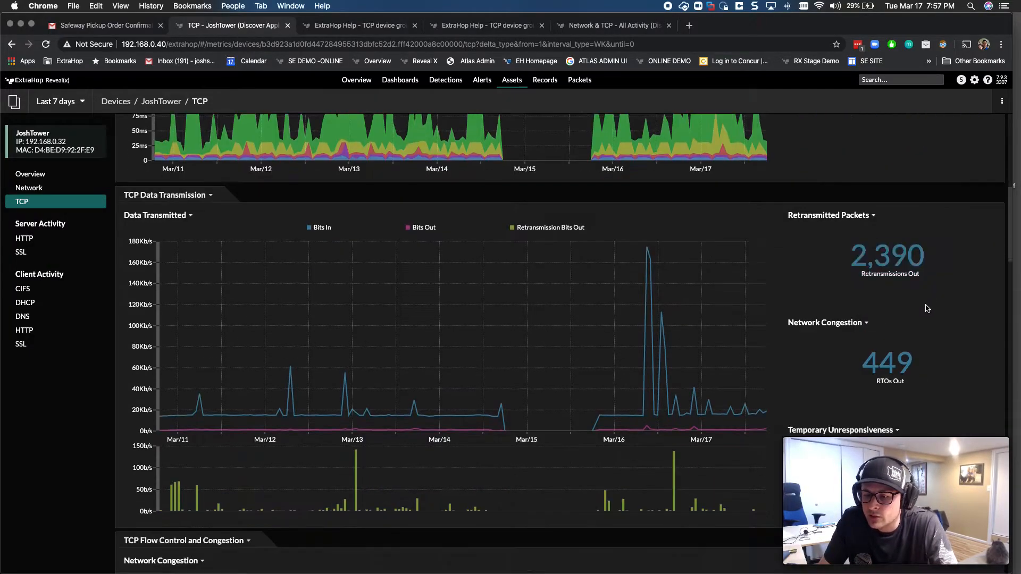
{"action": "scroll", "coordinate": [899, 356], "scroll_direction": "down", "scroll_amount": 1}
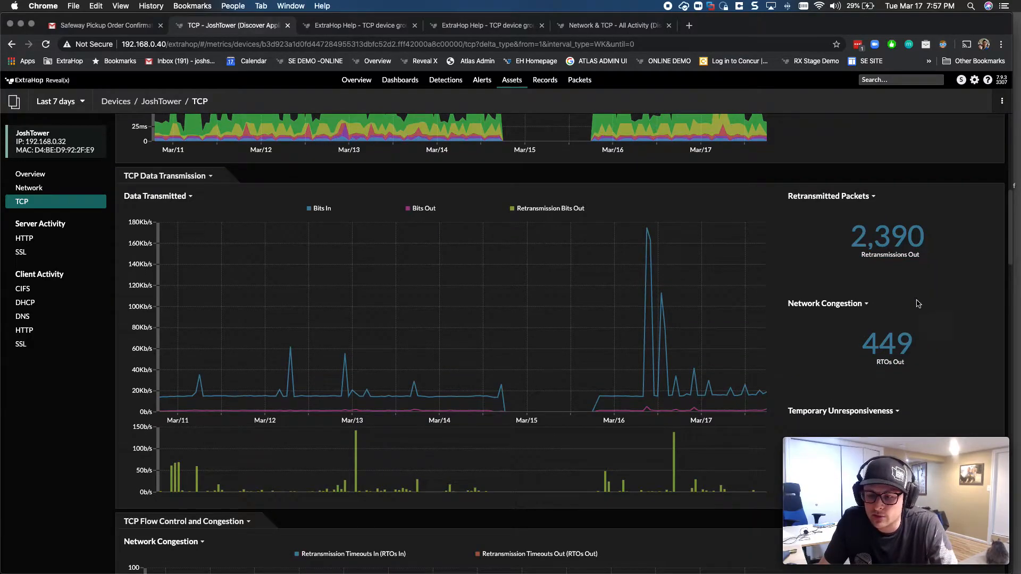
{"action": "left_click", "coordinate": [887, 340]}
{"action": "left_click", "coordinate": [926, 377]}
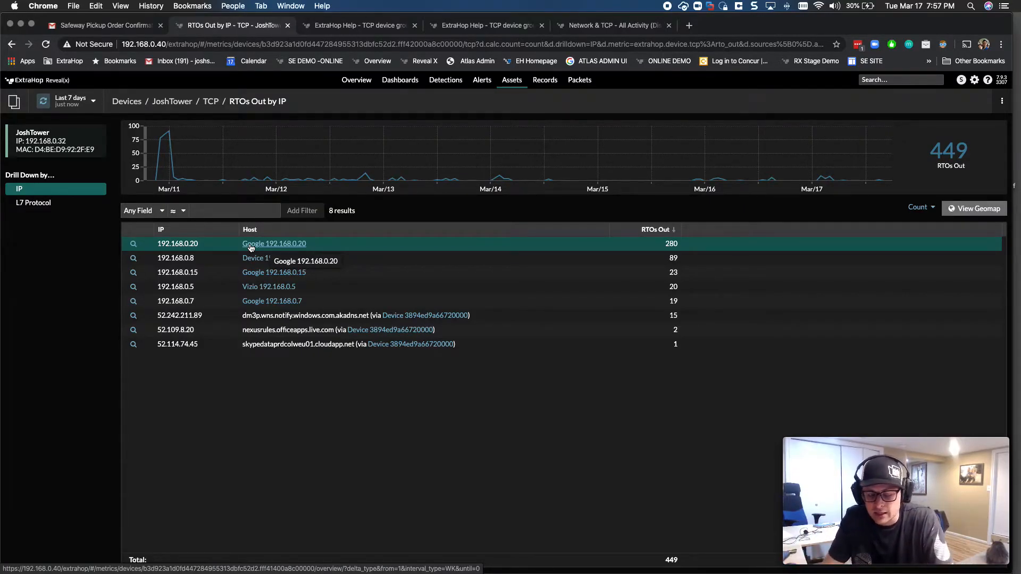
{"action": "left_click", "coordinate": [48, 205]}
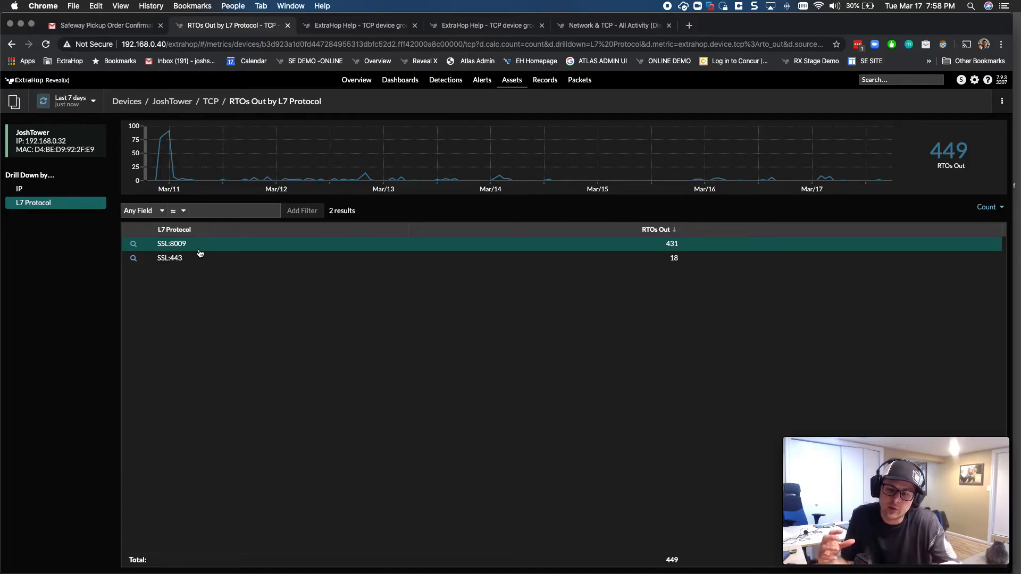
Return to the device's TCP page and examine its round trip time and connection setup time charts
{"action": "left_click", "coordinate": [206, 102]}
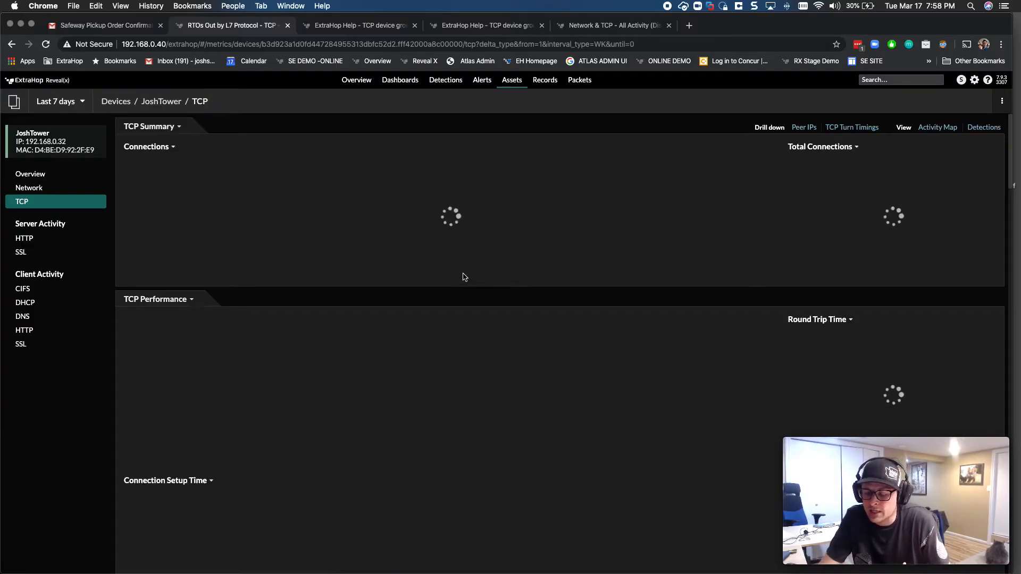
{"action": "scroll", "coordinate": [564, 250], "scroll_direction": "down", "scroll_amount": 3}
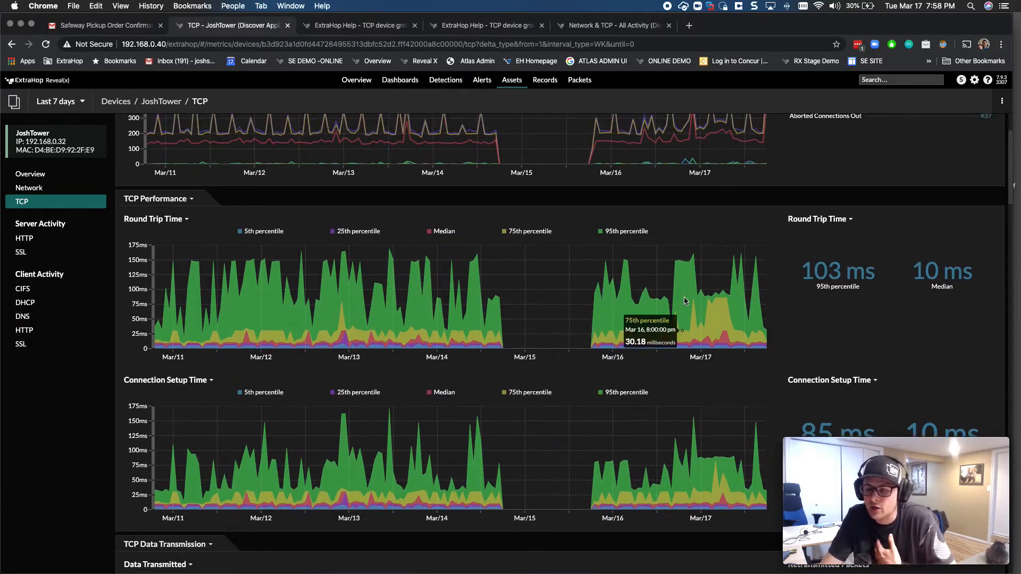
{"action": "scroll", "coordinate": [681, 308], "scroll_direction": "down", "scroll_amount": 2}
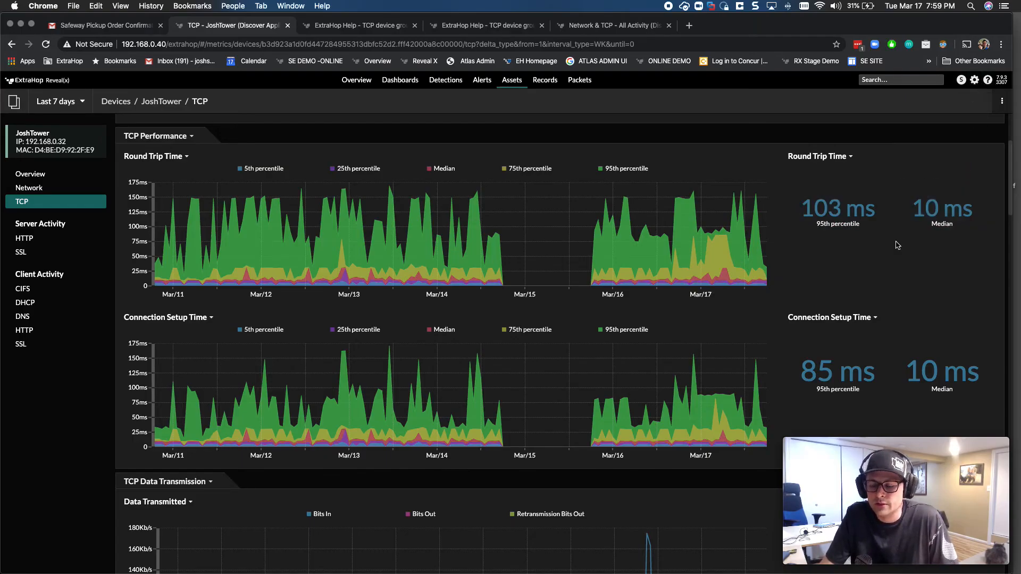
{"action": "scroll", "coordinate": [839, 292], "scroll_direction": "down", "scroll_amount": 3}
{"action": "scroll", "coordinate": [839, 292], "scroll_direction": "up", "scroll_amount": 2}
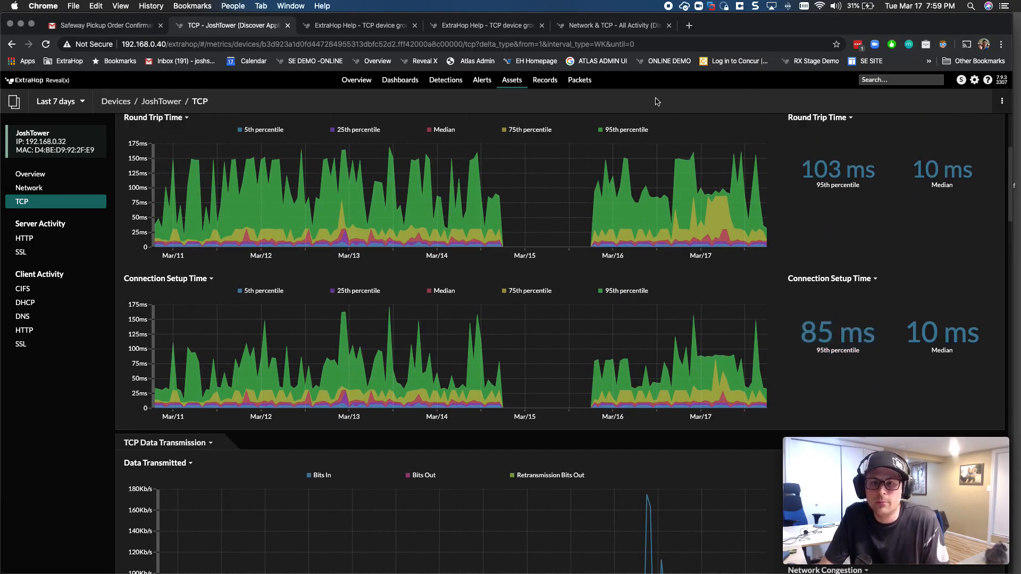
Switch to the TCP device group help page and read the TCP Connections and TCP In definitions
{"action": "left_click", "coordinate": [629, 27]}
{"action": "left_click", "coordinate": [509, 26]}
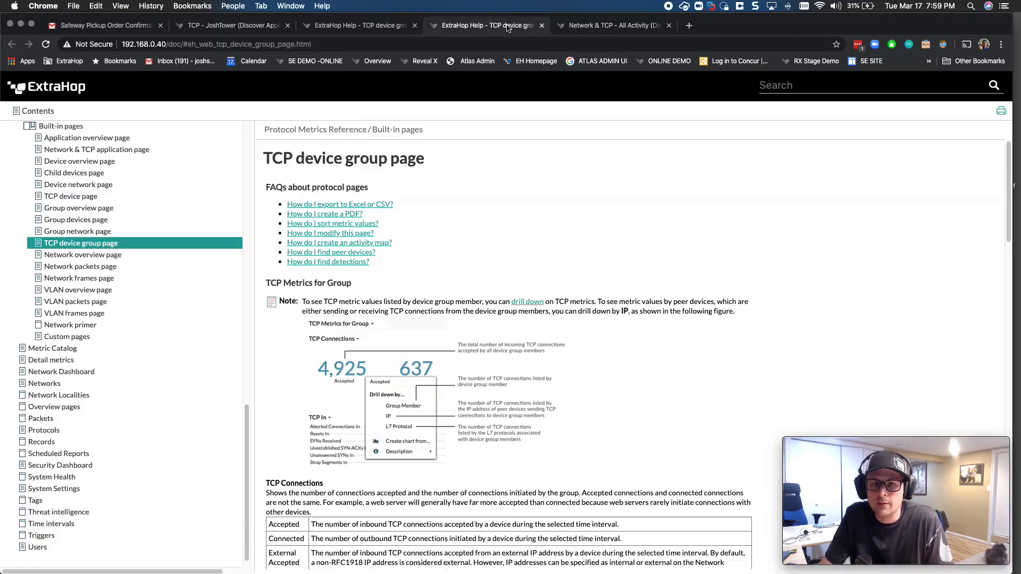
{"action": "scroll", "coordinate": [559, 183], "scroll_direction": "down", "scroll_amount": 4}
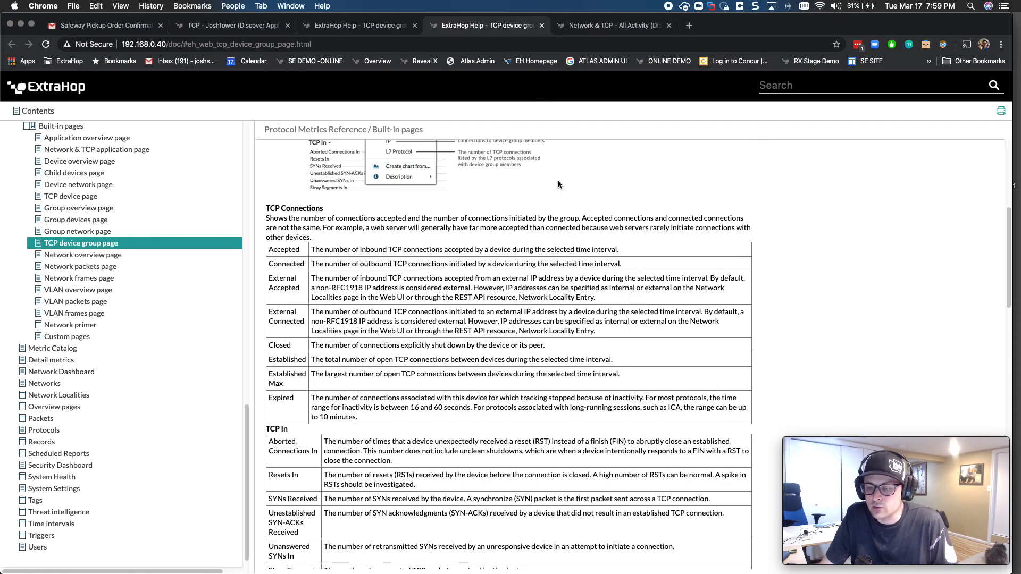